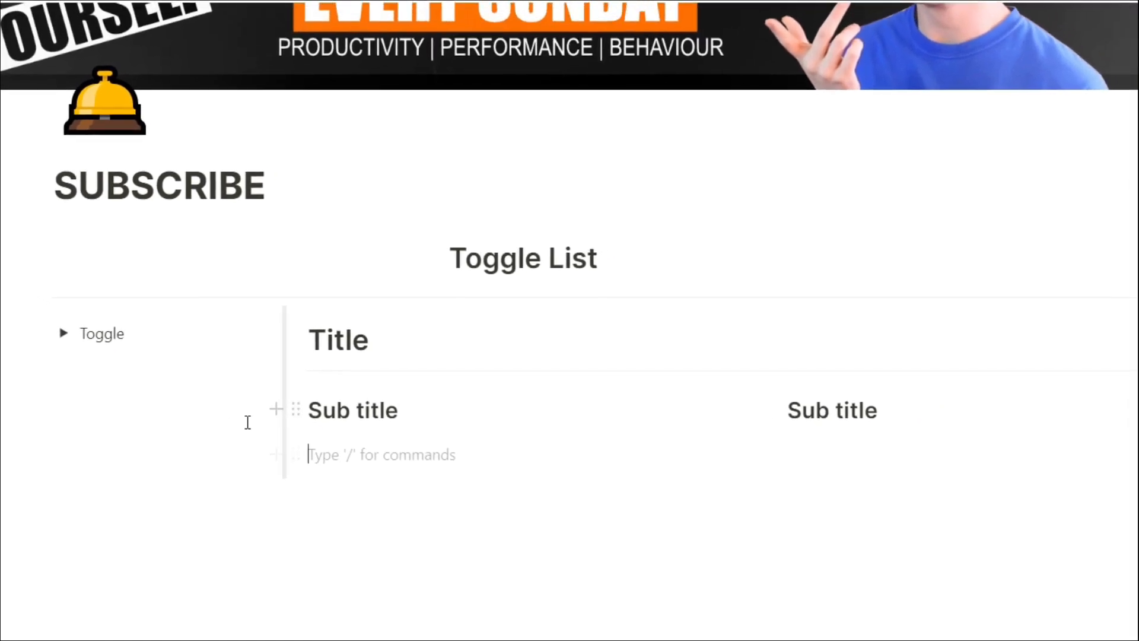
# - Expand the example toggle to reveal its three points, then collapse it again
pyautogui.click(66, 335)
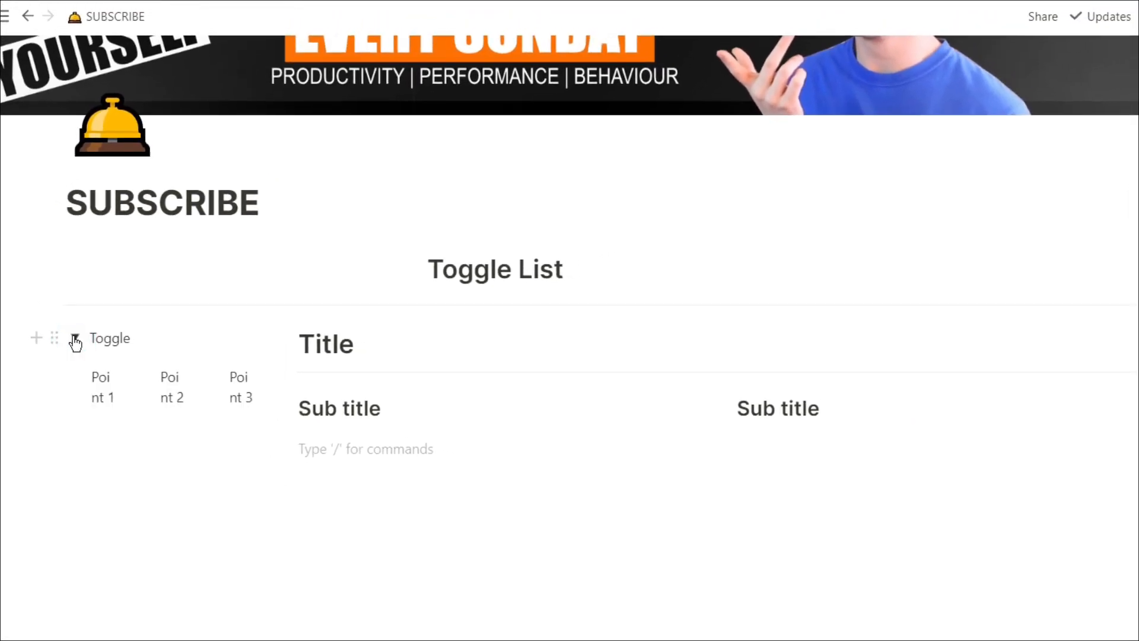
pyautogui.click(75, 338)
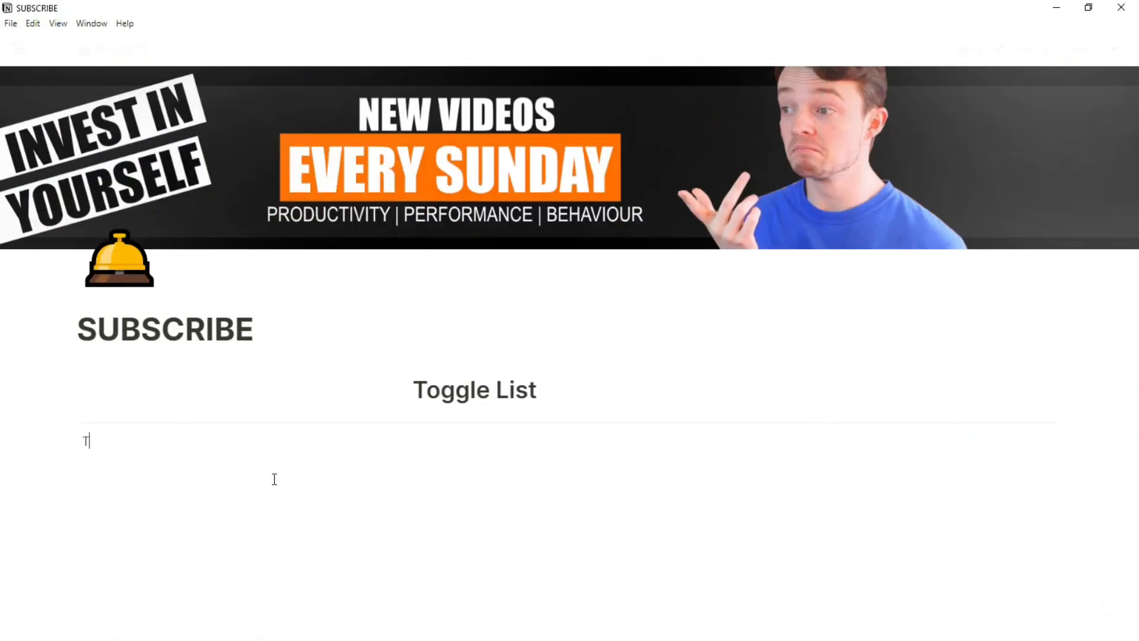
# - Turn the new line into a toggle list and write Point 1, Point 2 and Point 3 inside it
pyautogui.click(71, 442)
pyautogui.moveTo(135, 403)
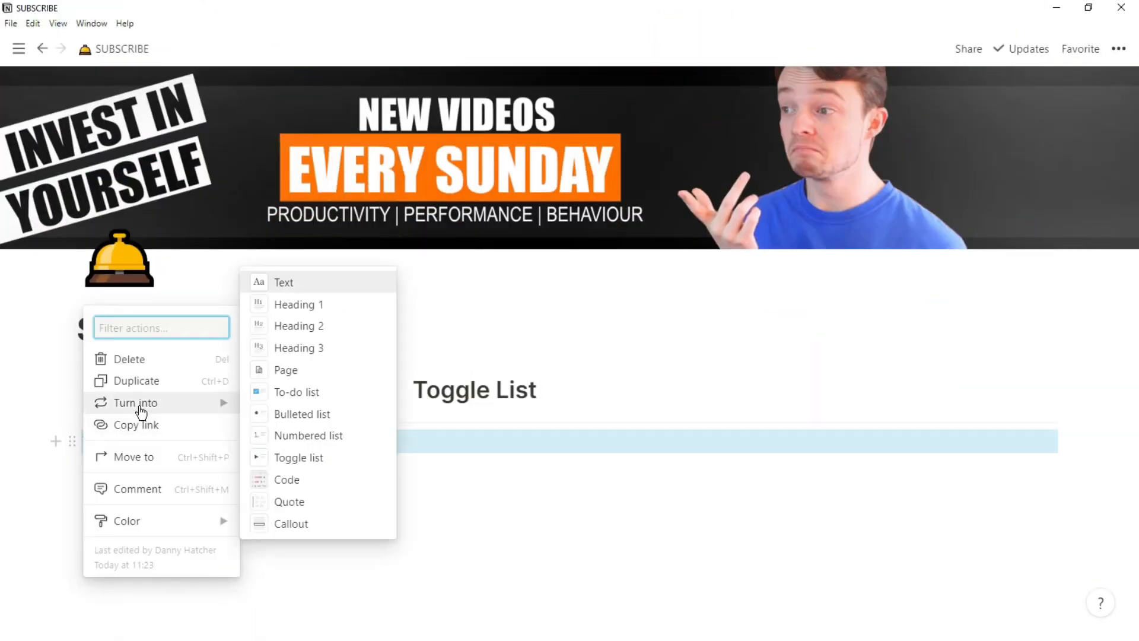
pyautogui.click(298, 457)
pyautogui.click(242, 462)
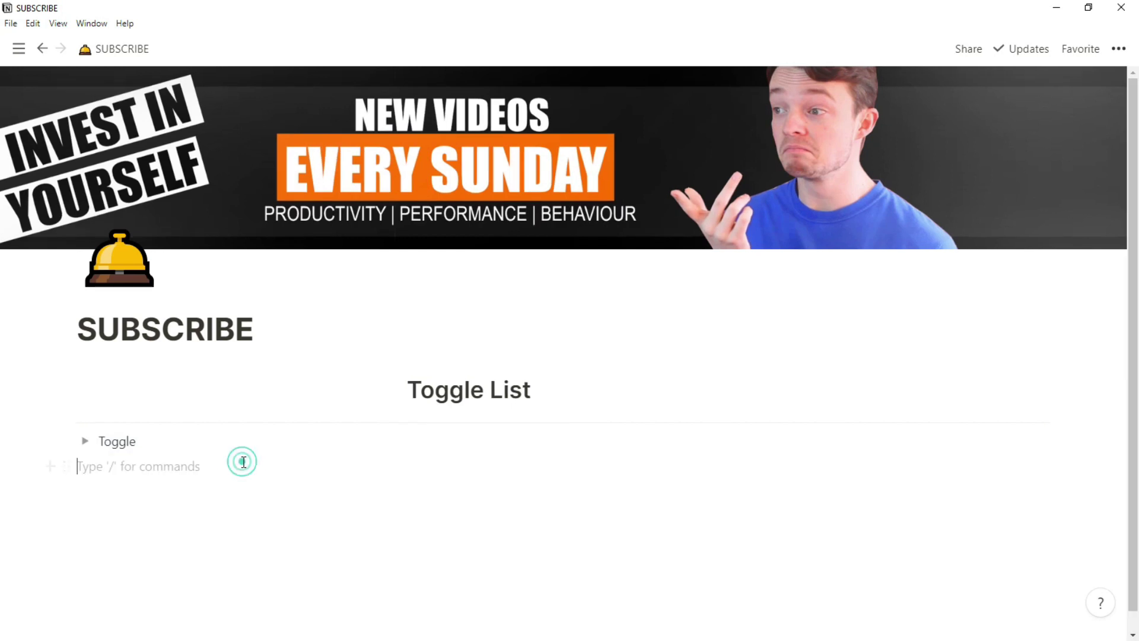
pyautogui.click(86, 442)
pyautogui.write('Point 1')
pyautogui.press('Return')
pyautogui.write('Point')
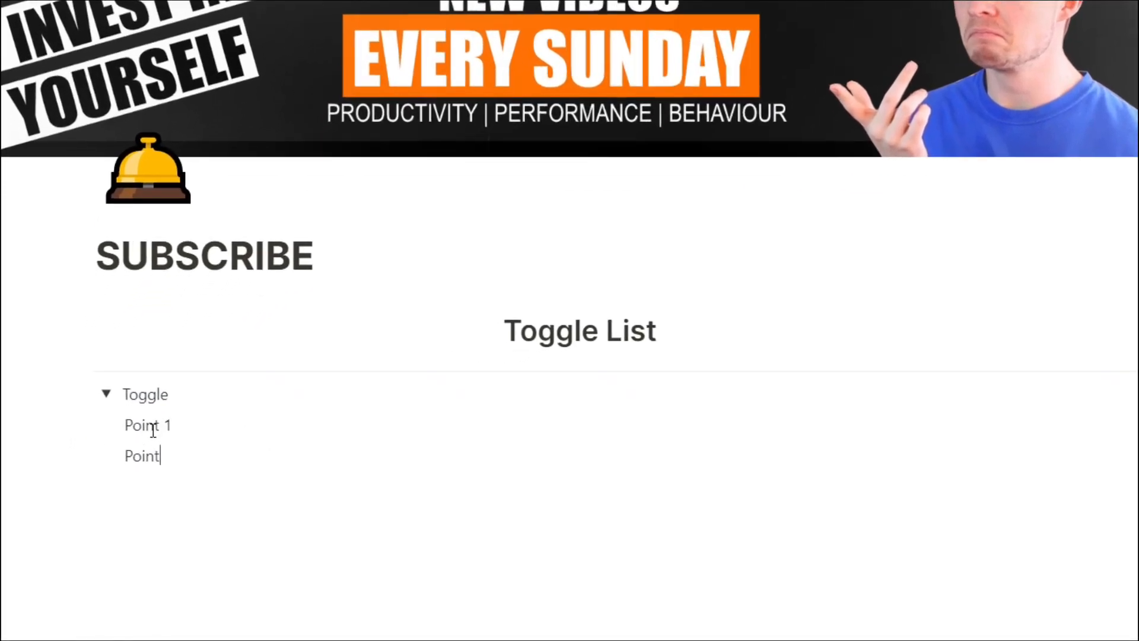
pyautogui.write(' 2')
pyautogui.press('Return')
pyautogui.write('Point 3')
pyautogui.press('Return')
# - Drag Point 2 out into a column beside the toggle, then return it between Point 1 and Point 3
pyautogui.moveTo(126, 410)
pyautogui.mouseDown()
pyautogui.moveTo(683, 369)
pyautogui.moveTo(1061, 473)
pyautogui.mouseUp()
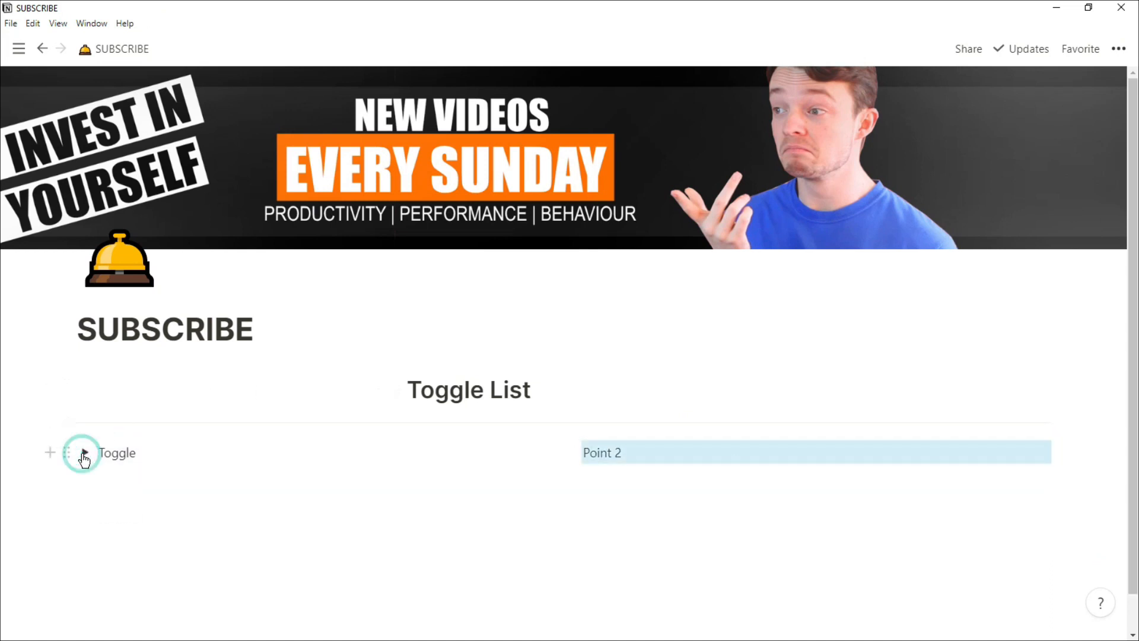
pyautogui.moveTo(569, 453); pyautogui.dragTo(203, 487)
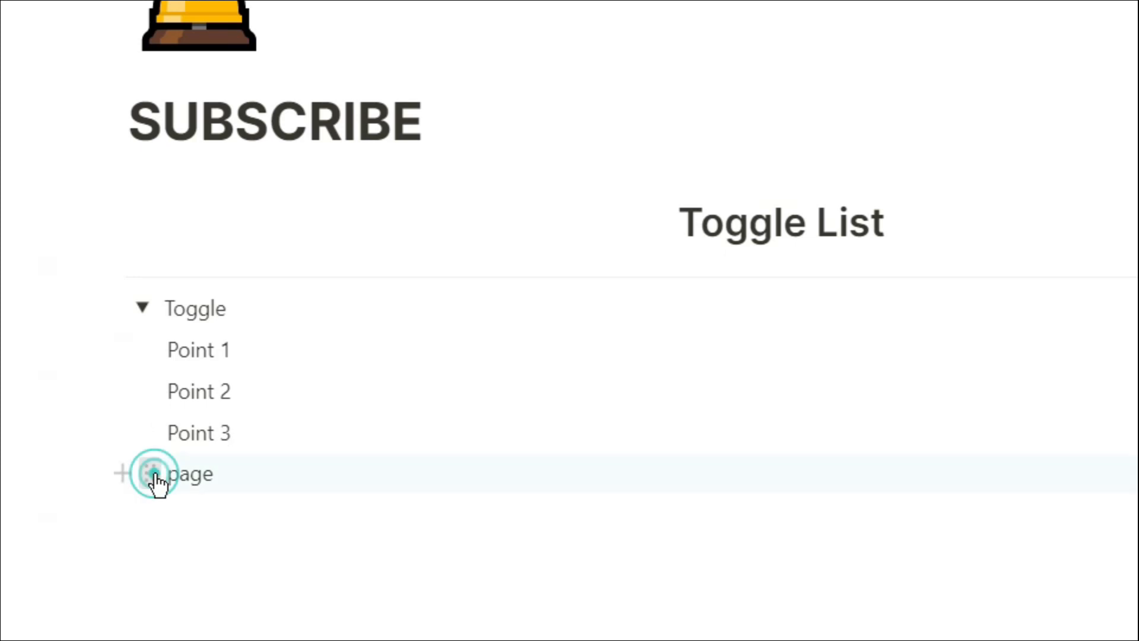
# - Turn the 'page' line into a sub-page under Point 3 and move Points 1–3 into it
pyautogui.click(153, 473)
pyautogui.moveTo(96, 335)
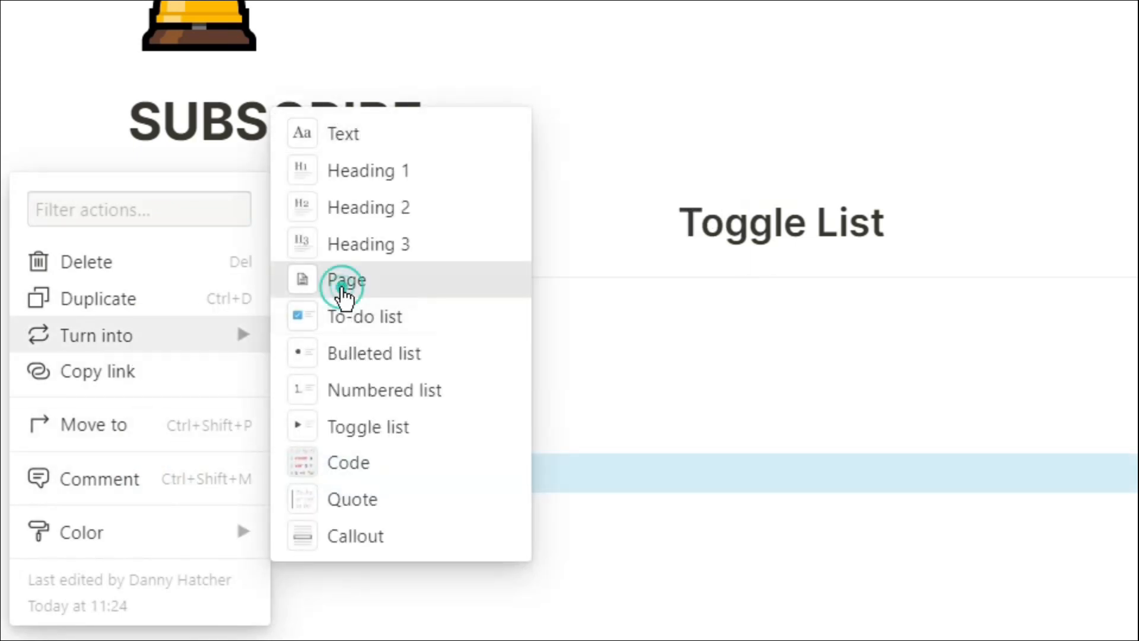
pyautogui.click(344, 283)
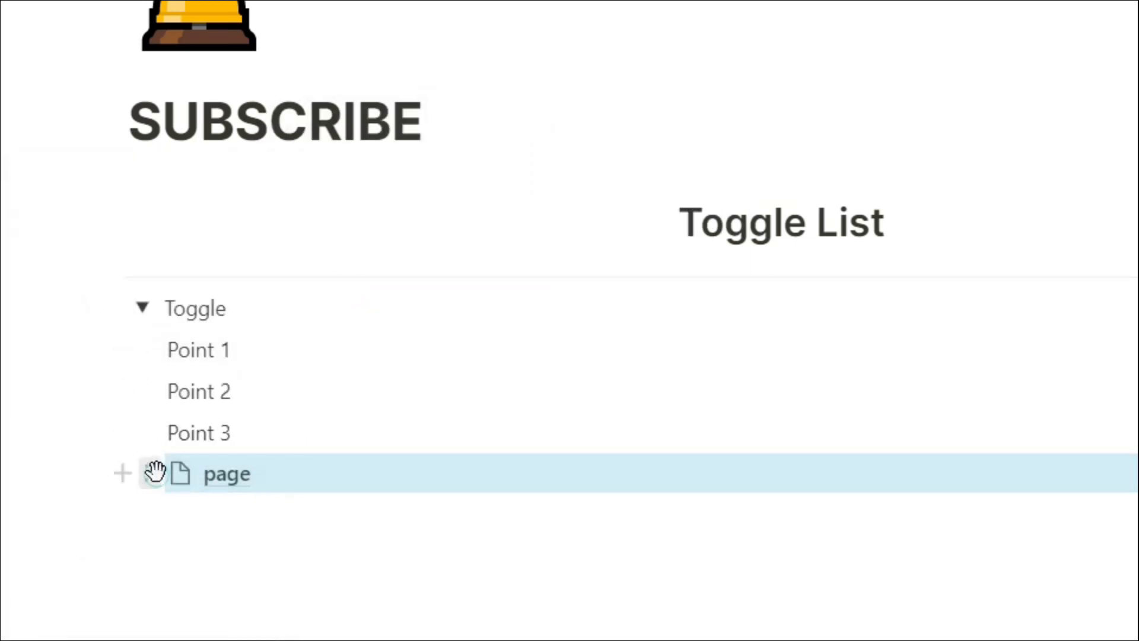
pyautogui.moveTo(152, 474); pyautogui.dragTo(158, 451)
pyautogui.moveTo(171, 351); pyautogui.dragTo(196, 444)
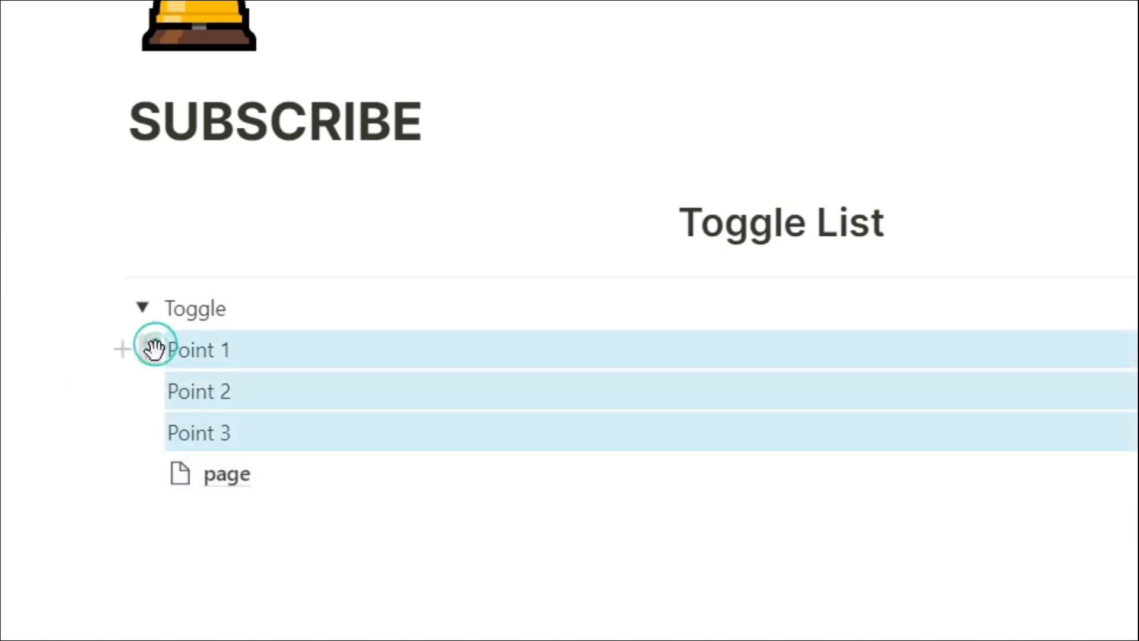
pyautogui.moveTo(153, 347); pyautogui.dragTo(183, 473)
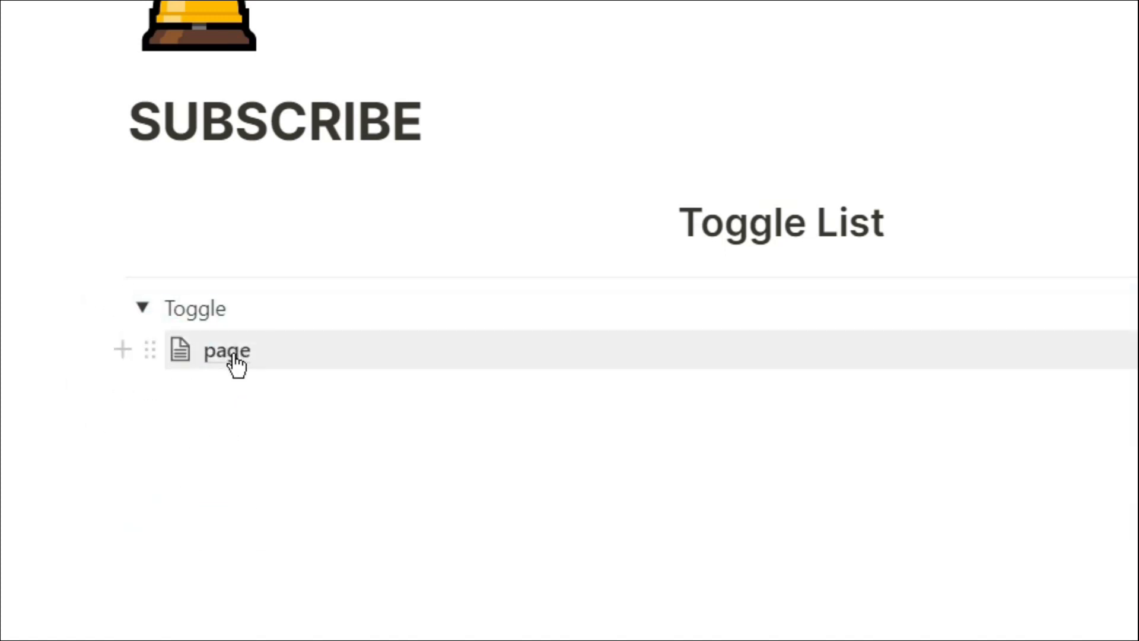
# - Inside the sub-page, arrange Point 1, Point 2 and Point 3 as three side-by-side columns, then return to SUBSCRIBE
pyautogui.click(234, 357)
pyautogui.moveTo(285, 241); pyautogui.dragTo(723, 233)
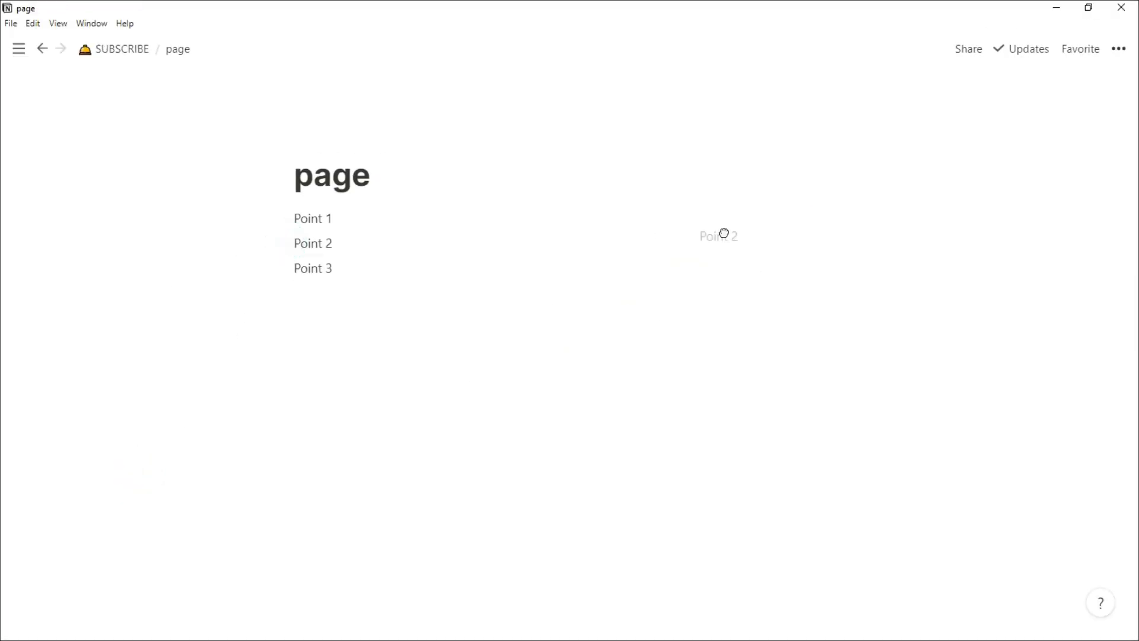
pyautogui.moveTo(851, 216); pyautogui.dragTo(852, 215)
pyautogui.moveTo(281, 263); pyautogui.dragTo(650, 234)
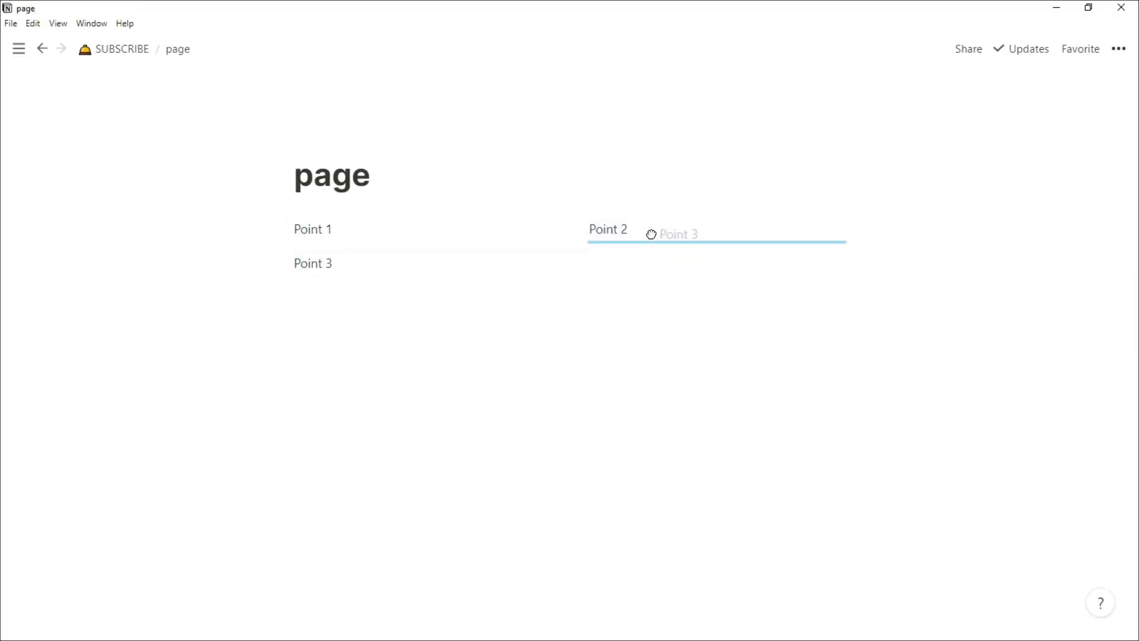
pyautogui.moveTo(857, 235); pyautogui.dragTo(856, 236)
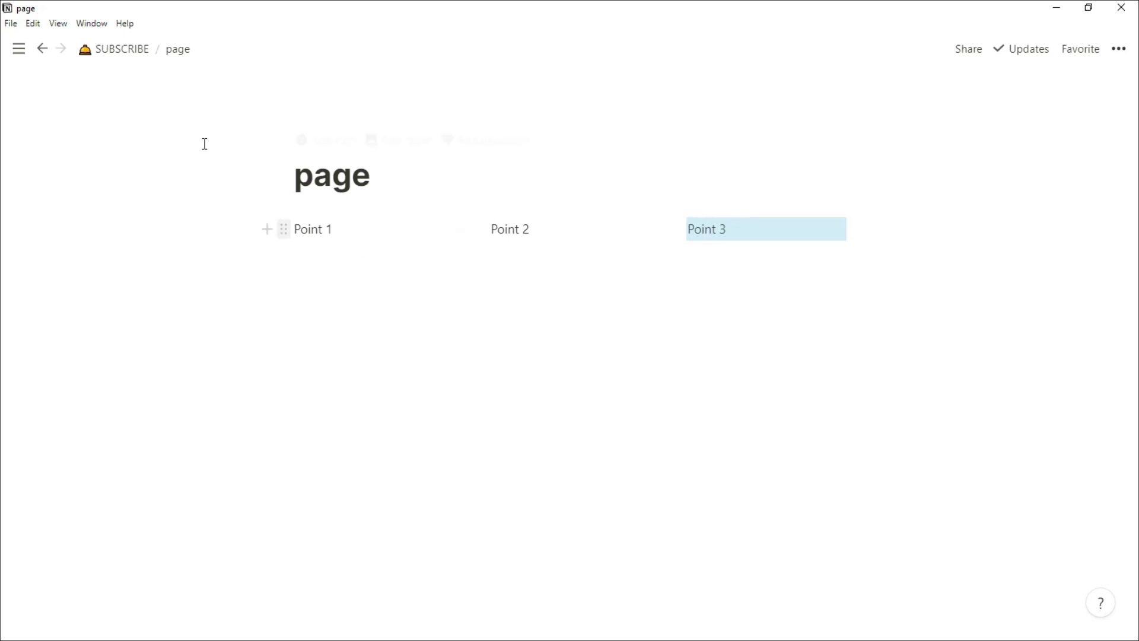
pyautogui.click(121, 49)
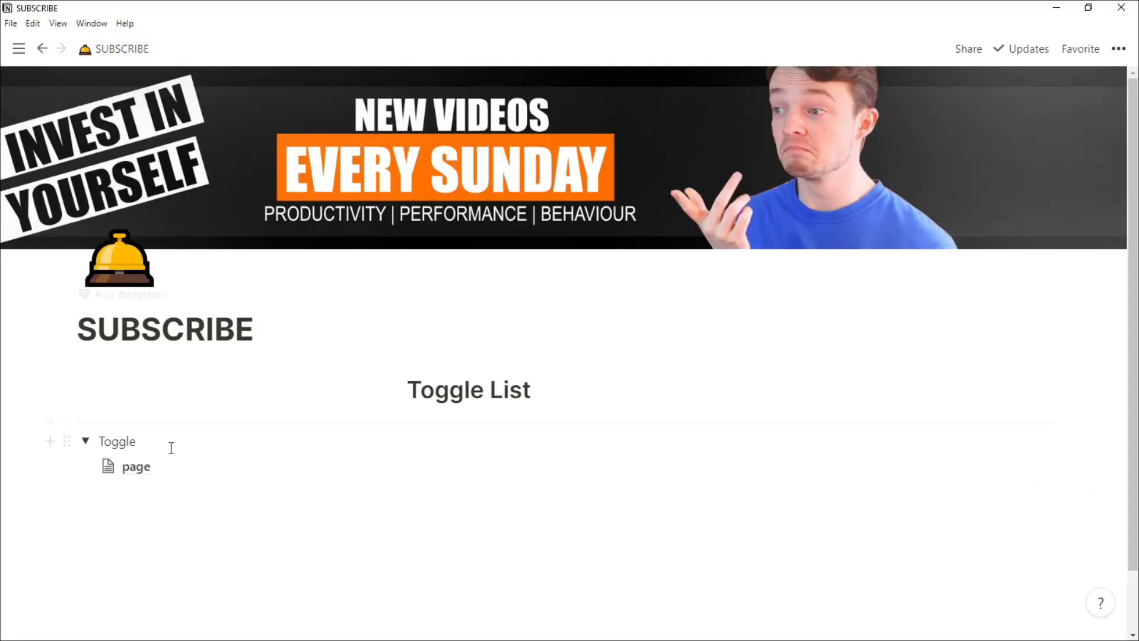
pyautogui.moveTo(502, 375)
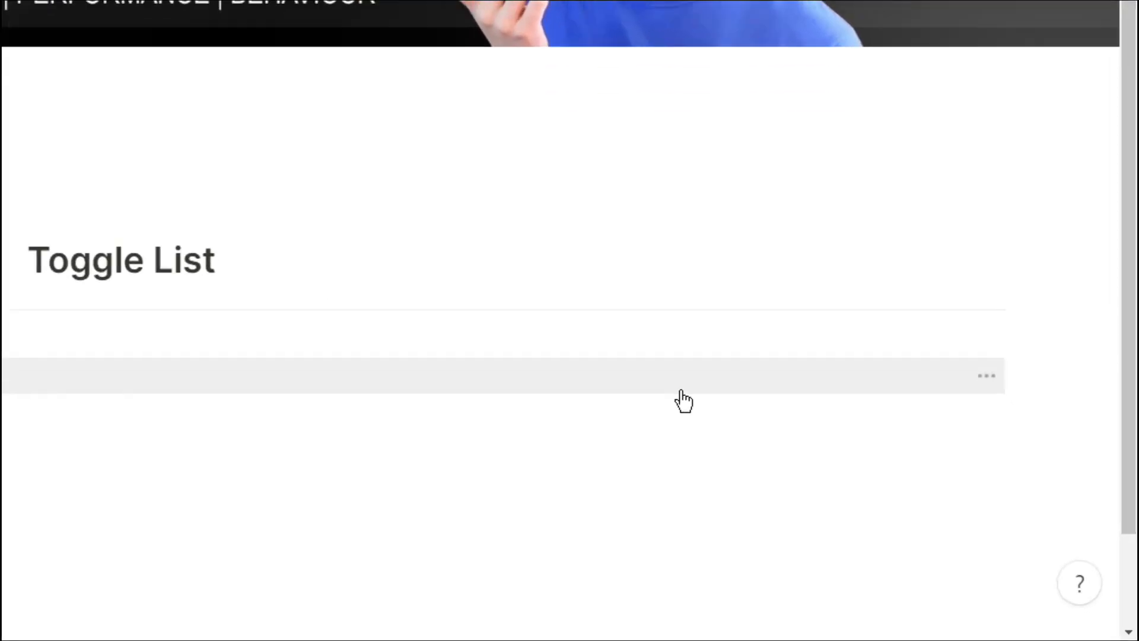
# - Delete the leftover page line inside the toggle so the three points sit directly under it
pyautogui.click(956, 329)
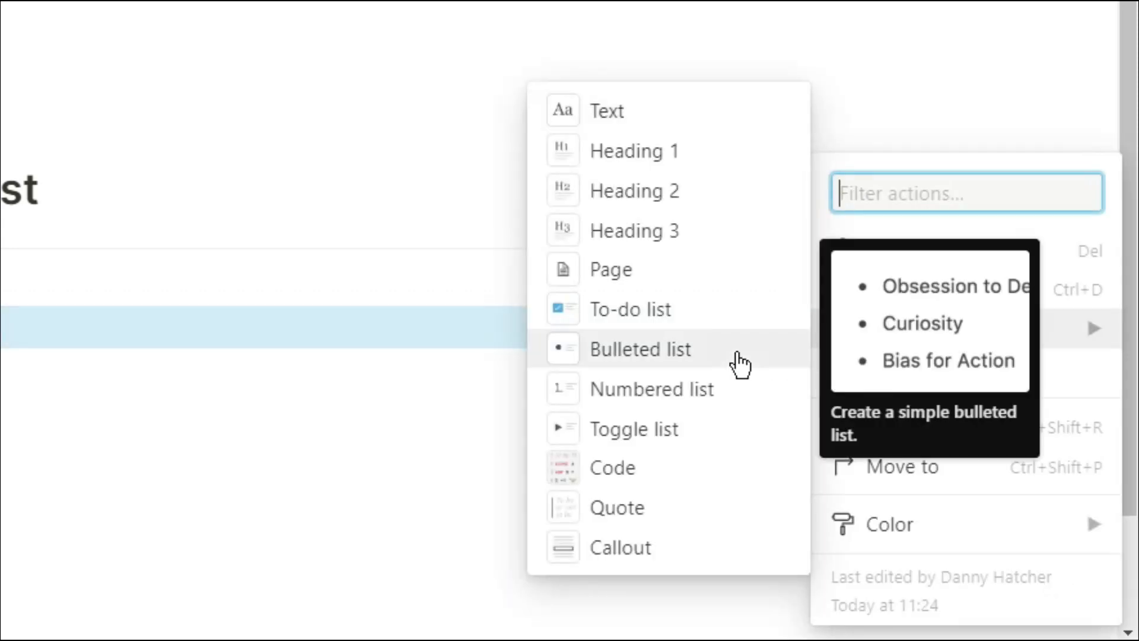
pyautogui.click(668, 120)
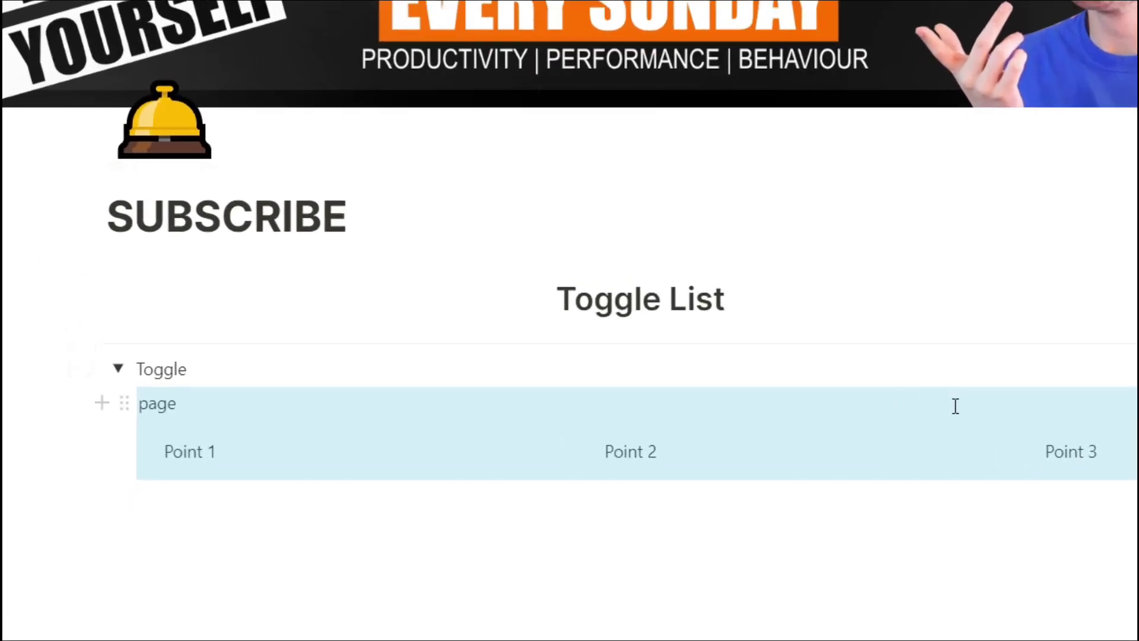
pyautogui.click(954, 405)
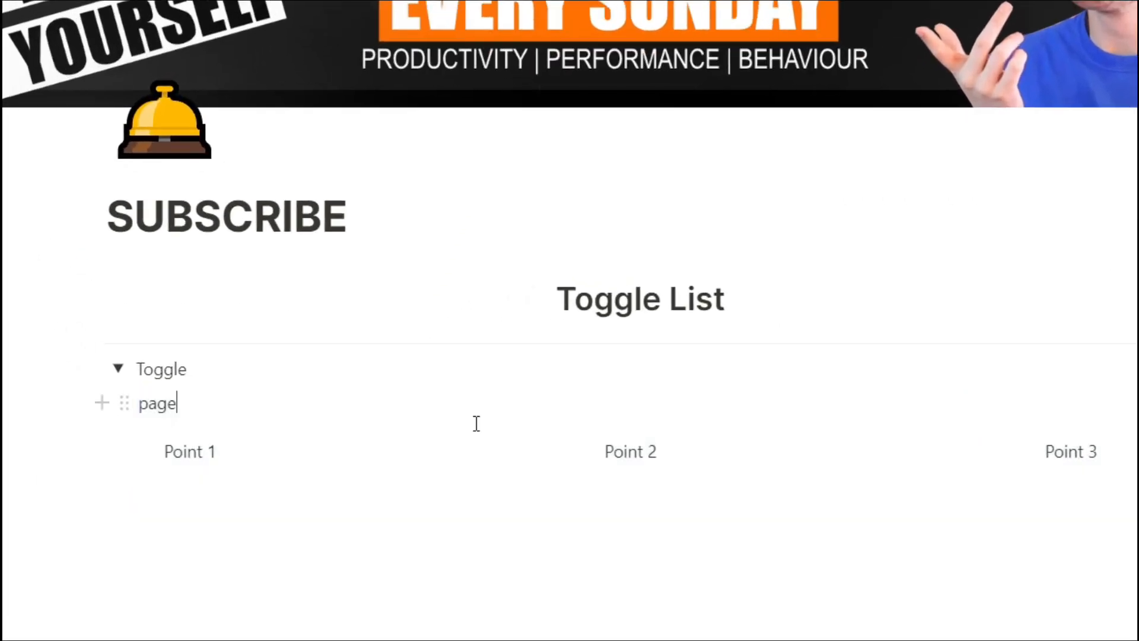
pyautogui.press('BackSpace')
pyautogui.press('BackSpace')
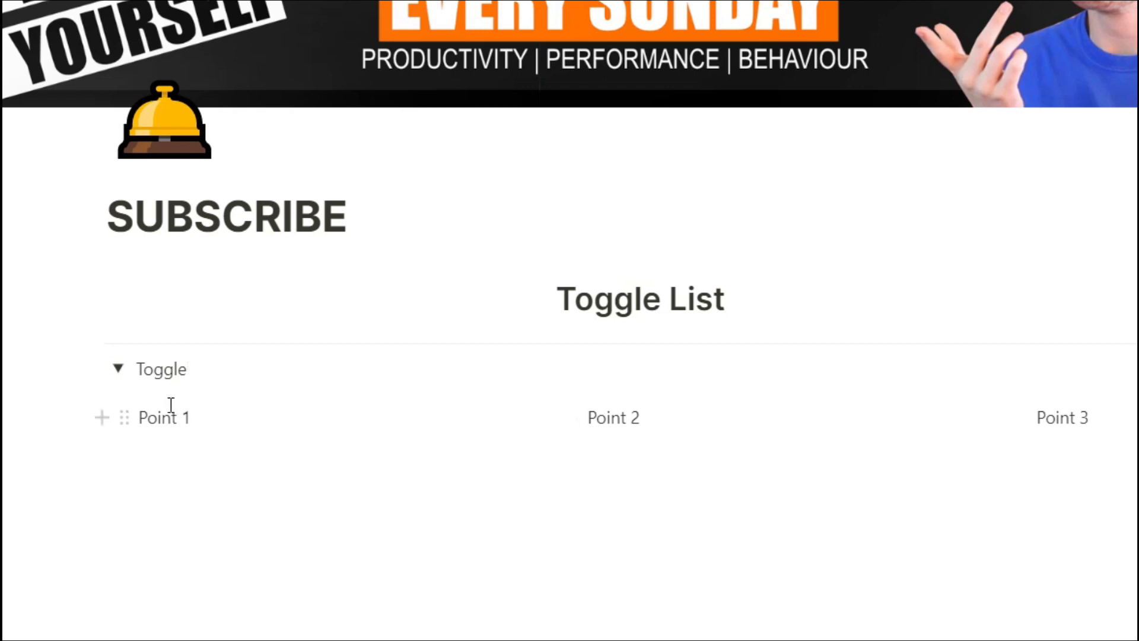
# - Expand the toggle to show Points 1–3, then collapse it again
pyautogui.click(119, 370)
pyautogui.click(120, 370)
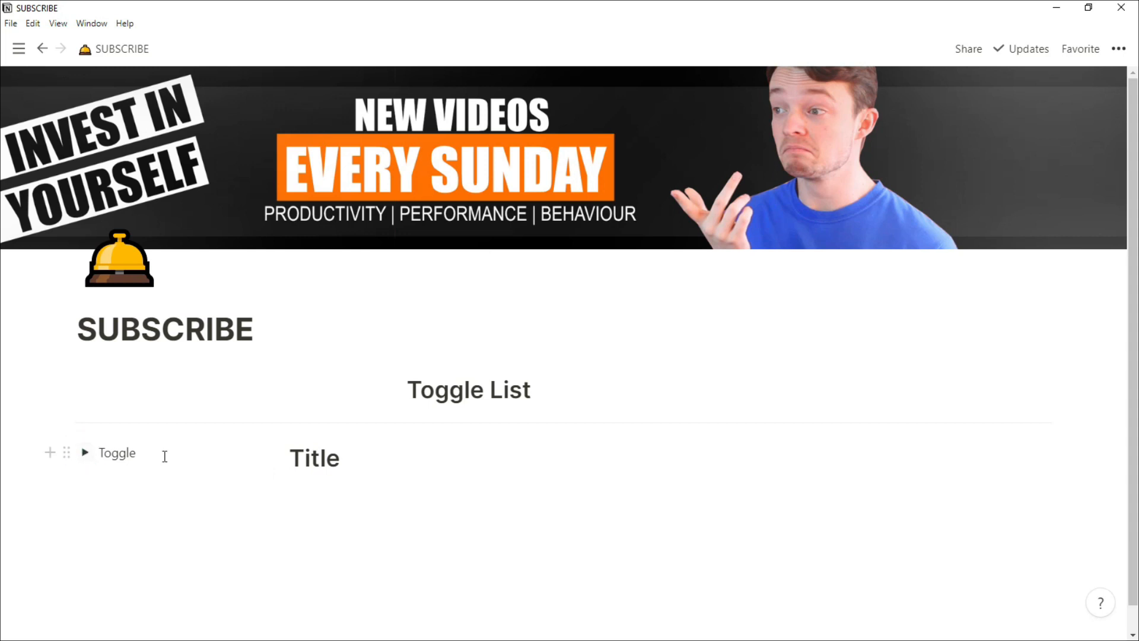
pyautogui.scroll(-1, 365, 481)
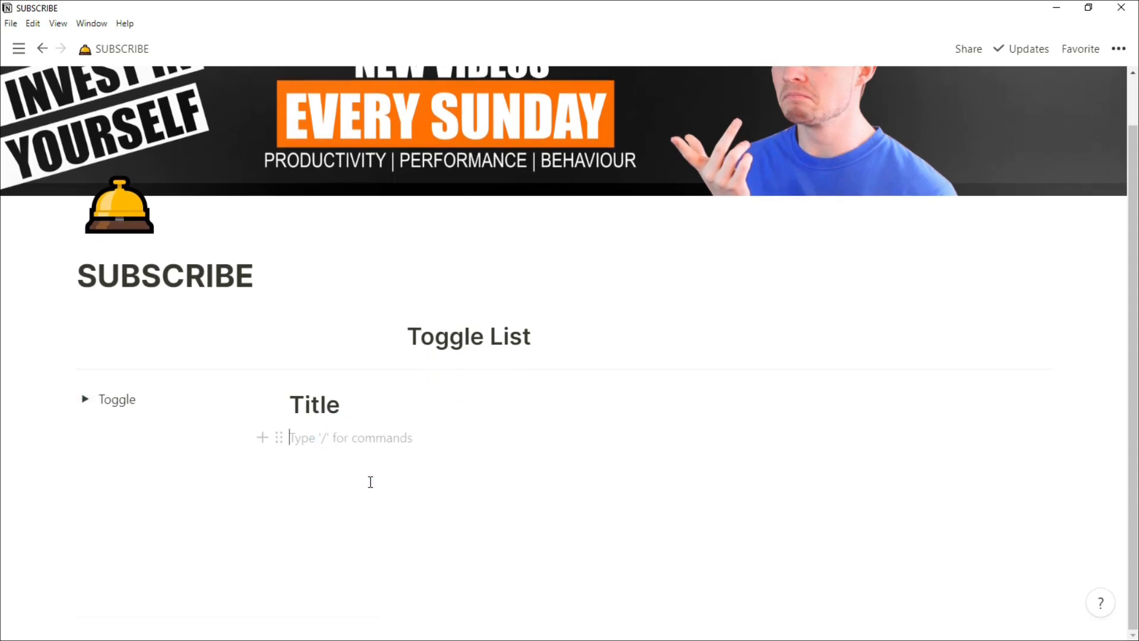
pyautogui.write('Sub title')
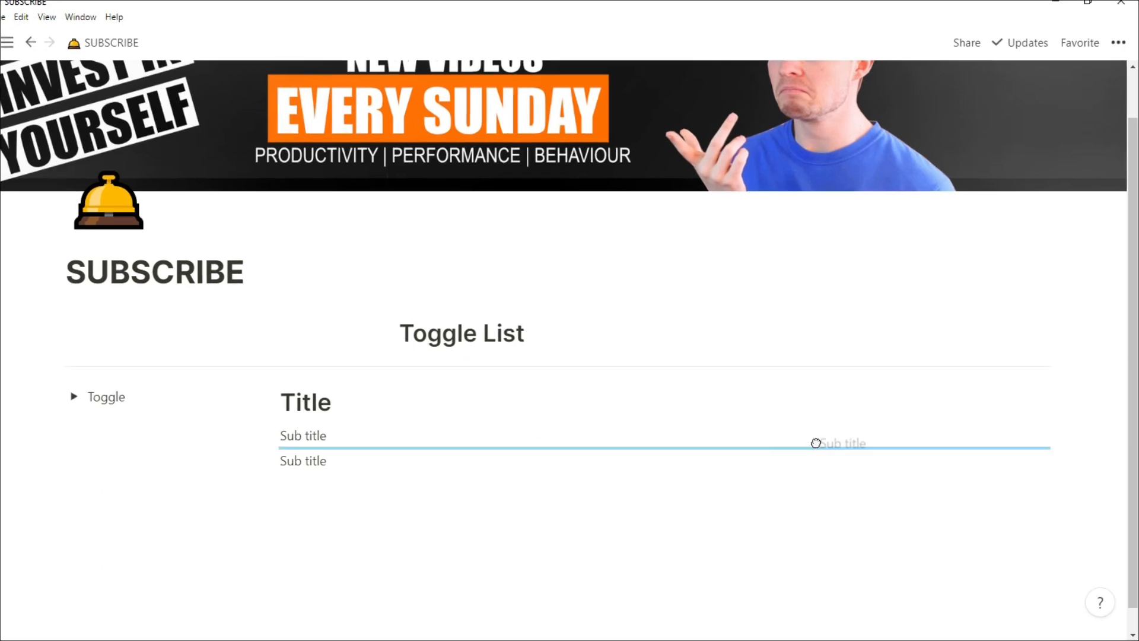
# - Drag a Sub title into a new column and back under the first, then start the 'page' line below them
pyautogui.moveTo(352, 454); pyautogui.dragTo(1056, 439)
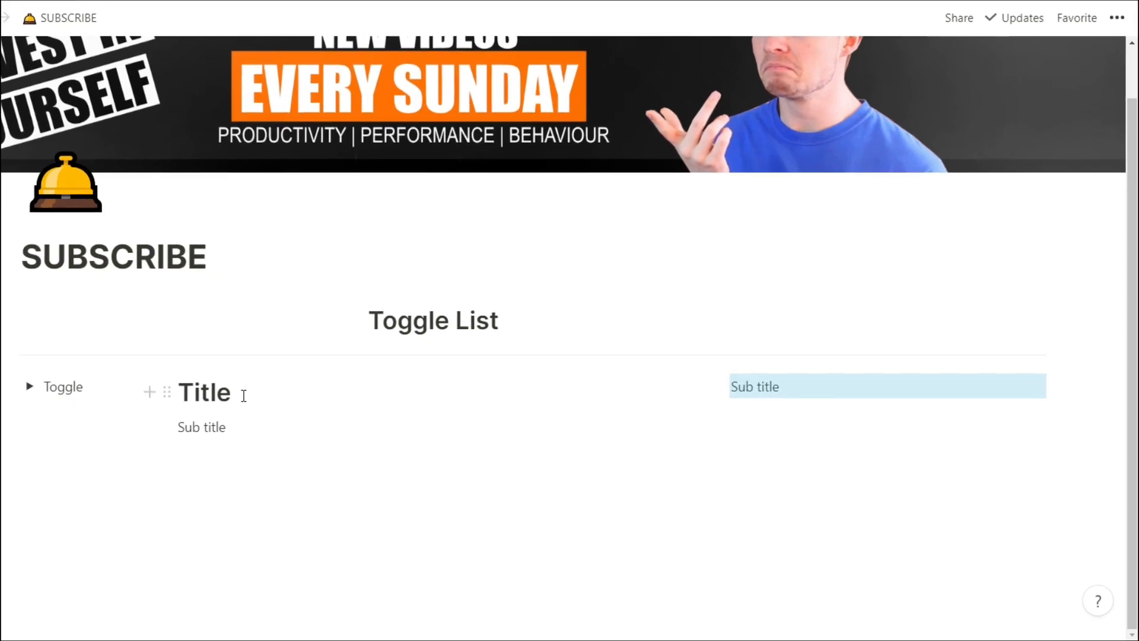
pyautogui.moveTo(707, 378); pyautogui.dragTo(249, 426)
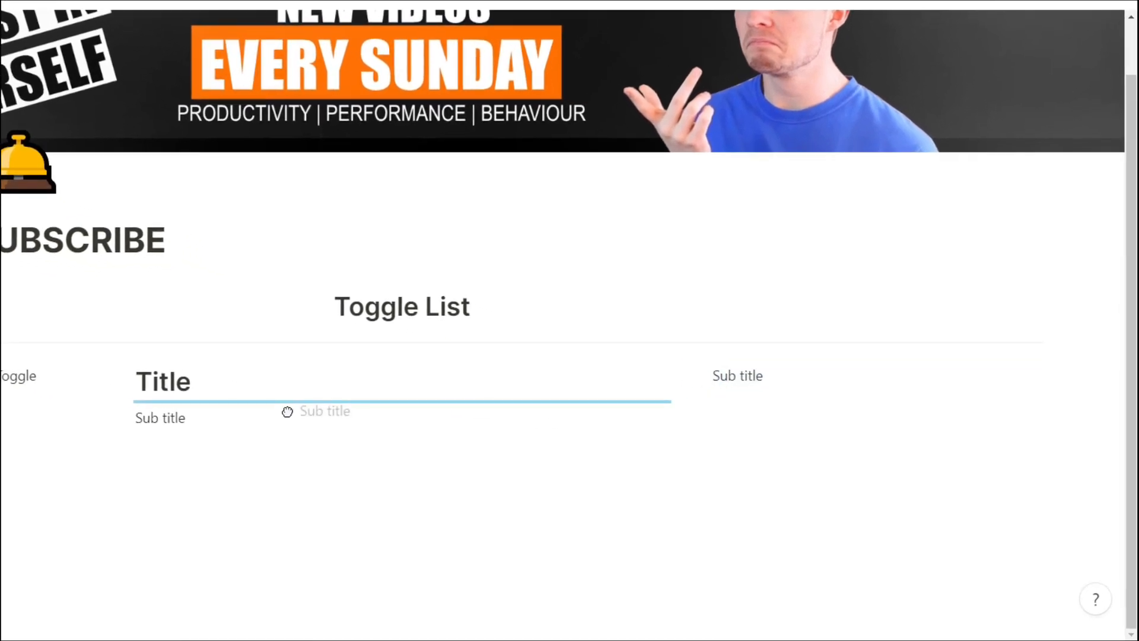
pyautogui.click(232, 476)
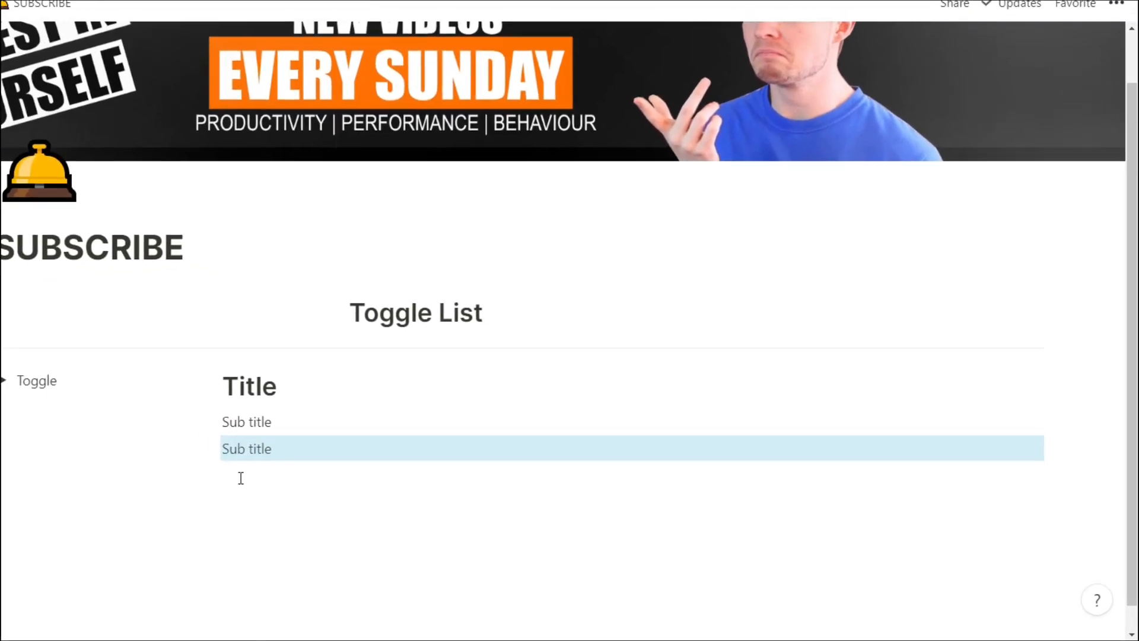
pyautogui.write('page')
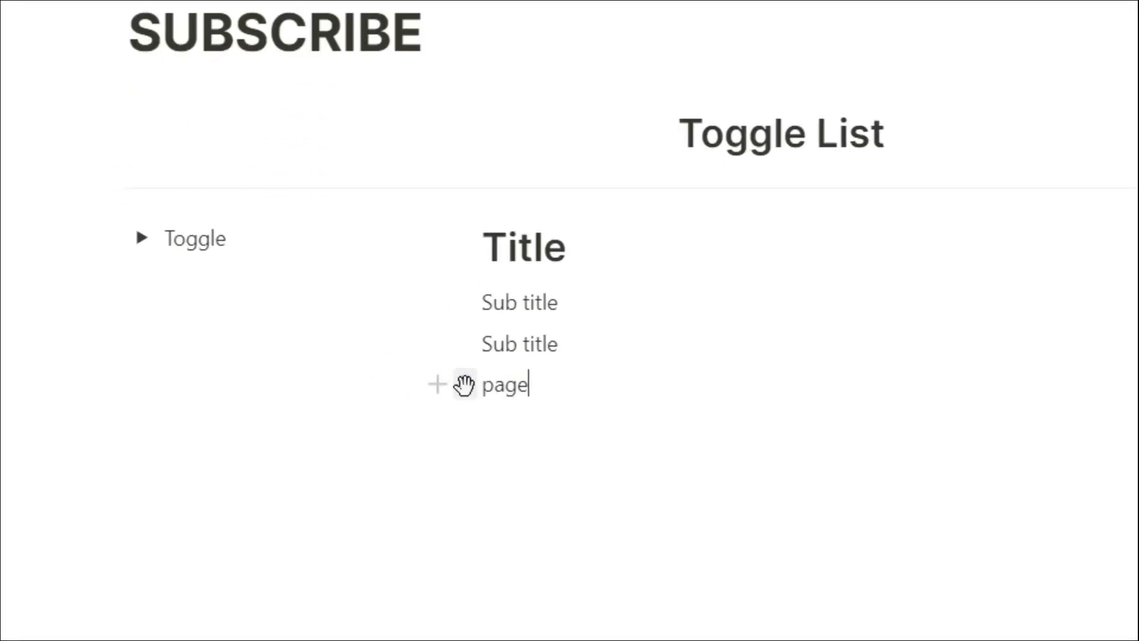
# - Turn the 'page' line into a page and move both Sub title lines into it
pyautogui.click(464, 385)
pyautogui.click(313, 320)
pyautogui.click(522, 264)
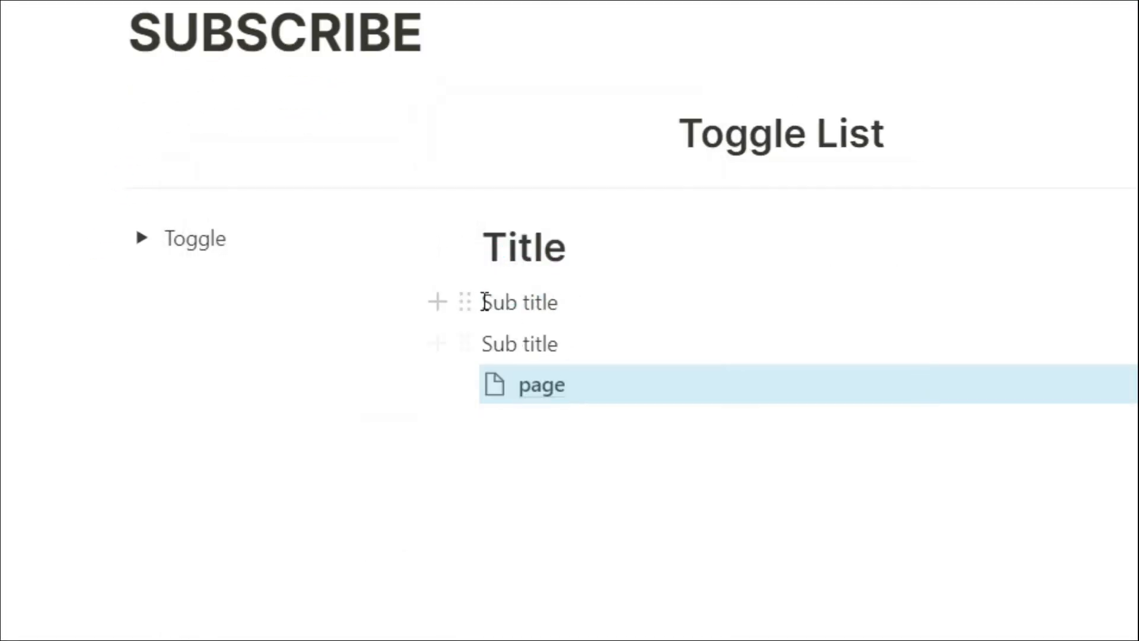
pyautogui.moveTo(578, 352)
pyautogui.mouseDown()
pyautogui.moveTo(481, 293)
pyautogui.moveTo(517, 391)
pyautogui.mouseUp()
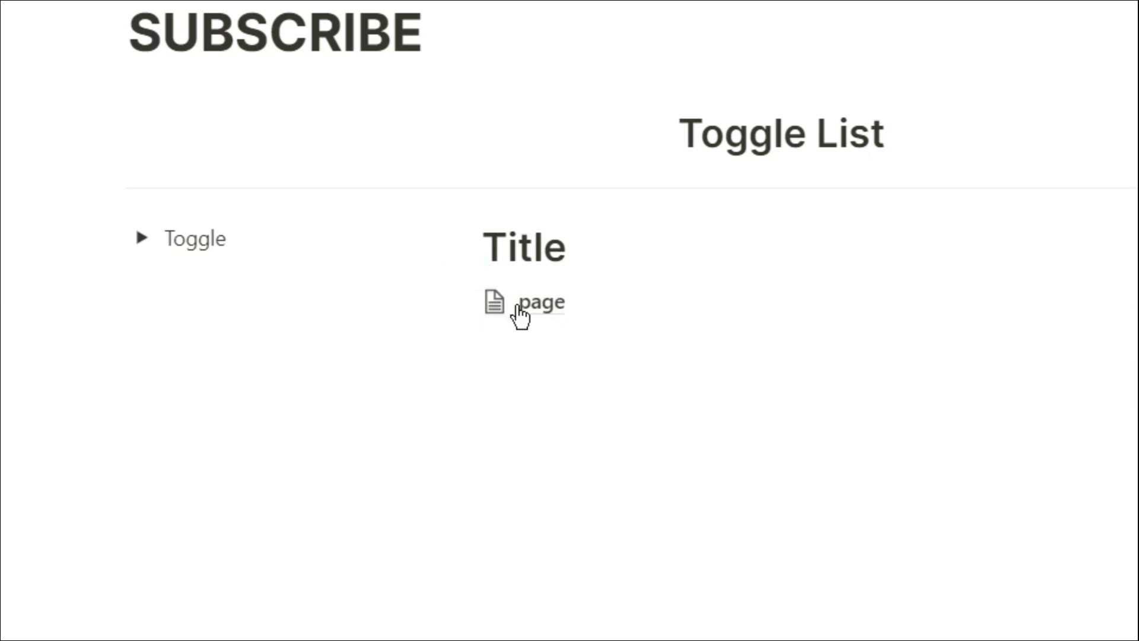
# - Inside the page, set the second Sub title beside the first as two columns, then return to SUBSCRIBE
pyautogui.click(519, 311)
pyautogui.moveTo(290, 240); pyautogui.dragTo(854, 218)
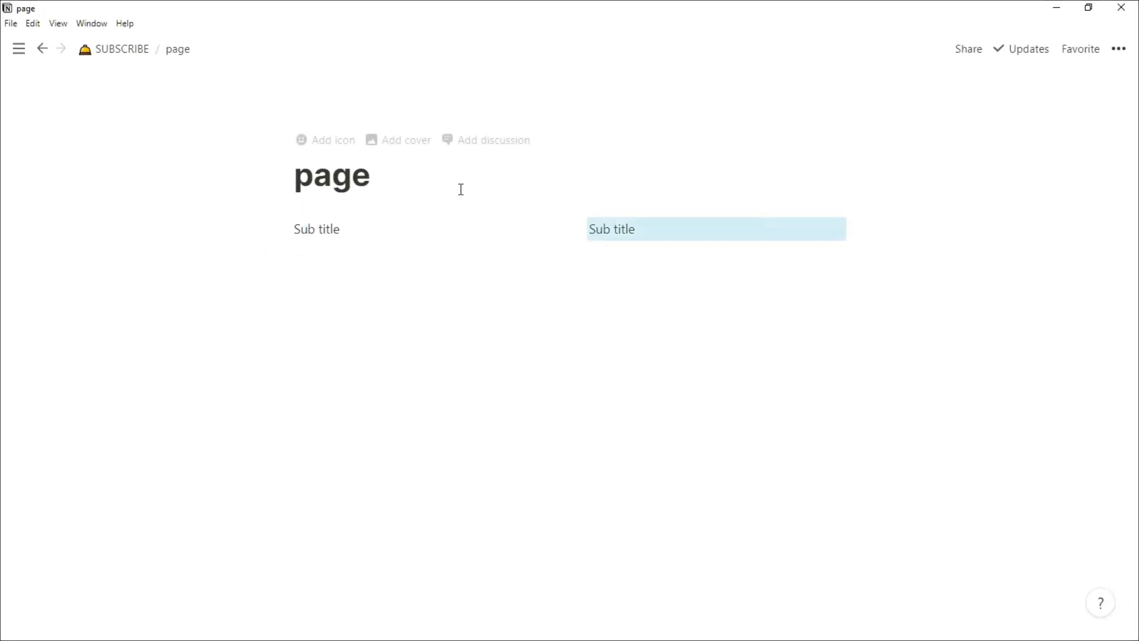
pyautogui.click(122, 48)
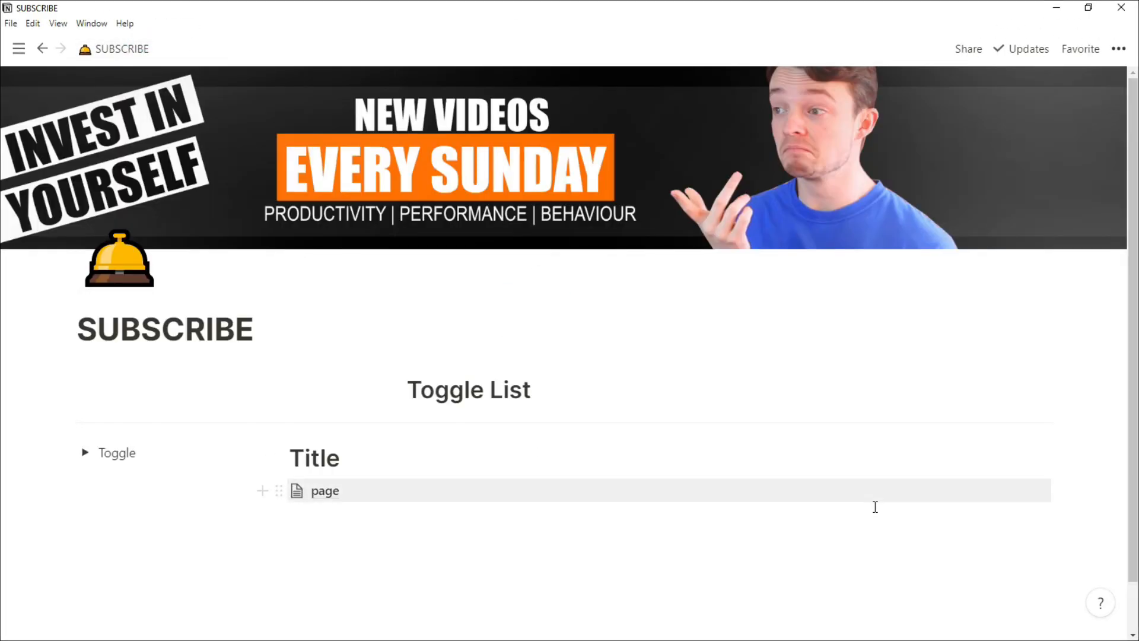
# - Flatten the page block so the Sub title columns sit under Title, and delete the empty line below
pyautogui.click(1039, 489)
pyautogui.click(694, 342)
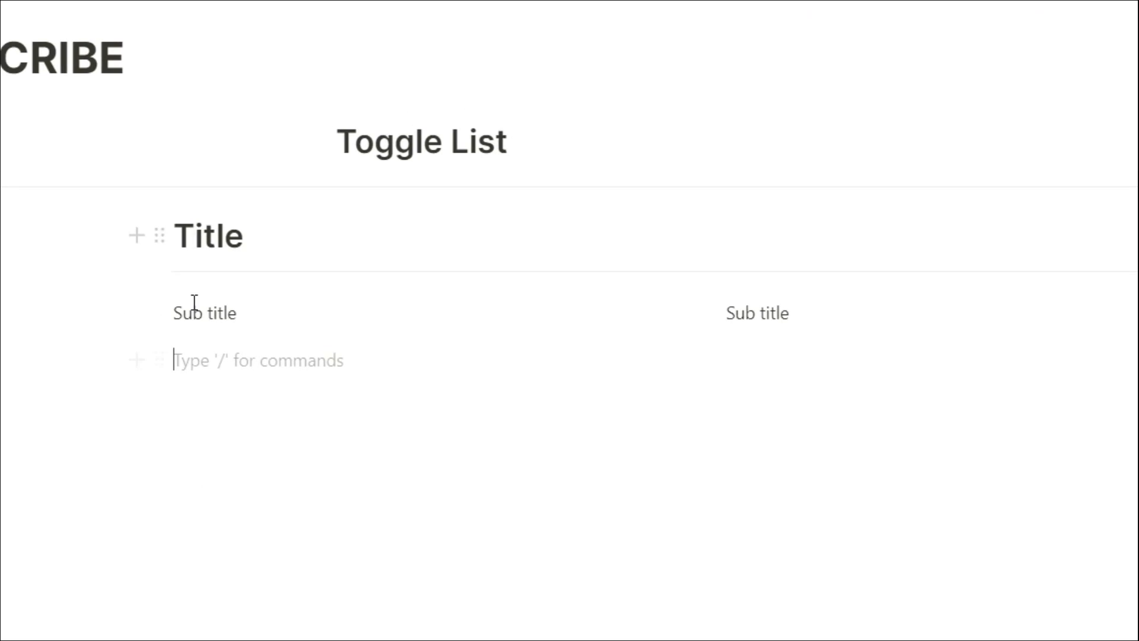
pyautogui.press('BackSpace')
# - Restyle the left and right Sub title blocks as headings
pyautogui.click(176, 324)
pyautogui.click(56, 298)
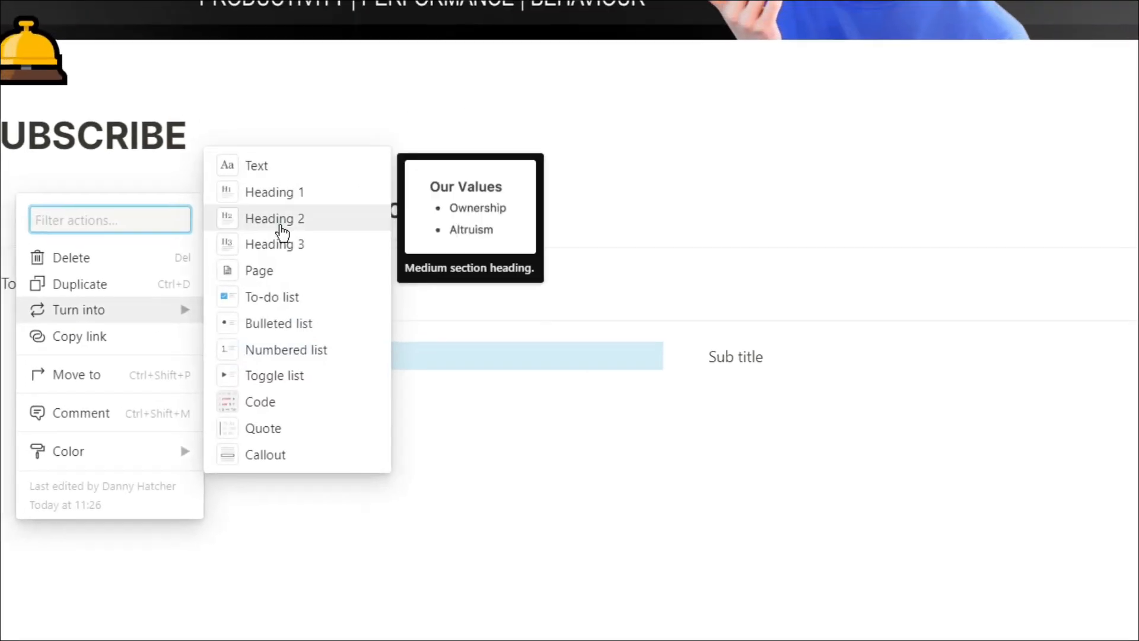
pyautogui.click(267, 220)
pyautogui.click(685, 366)
pyautogui.click(587, 339)
pyautogui.click(783, 276)
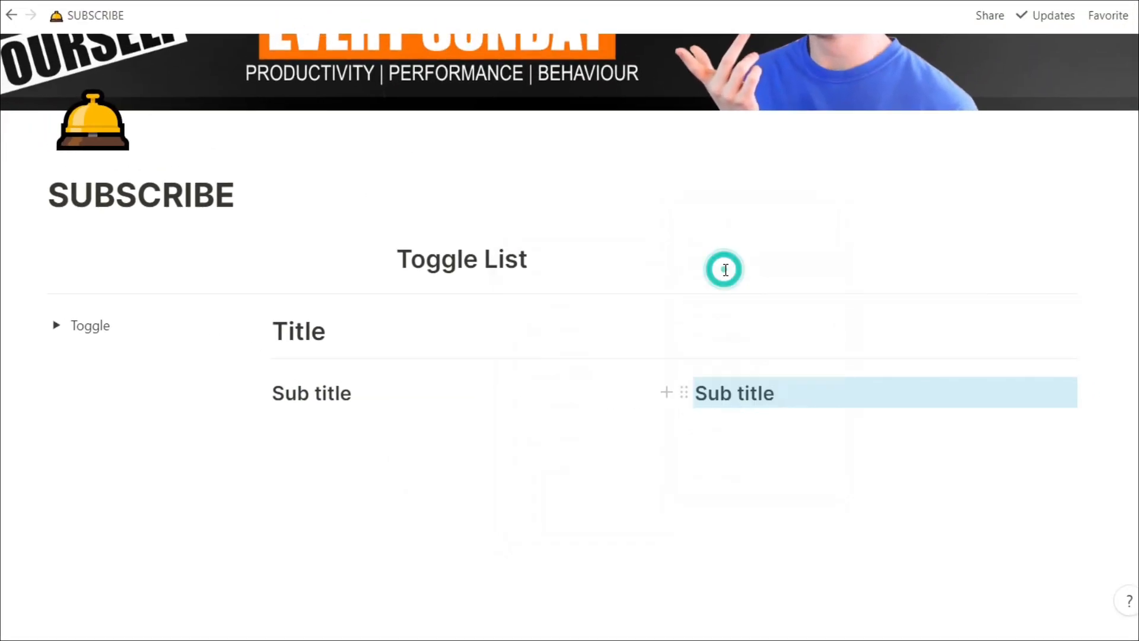